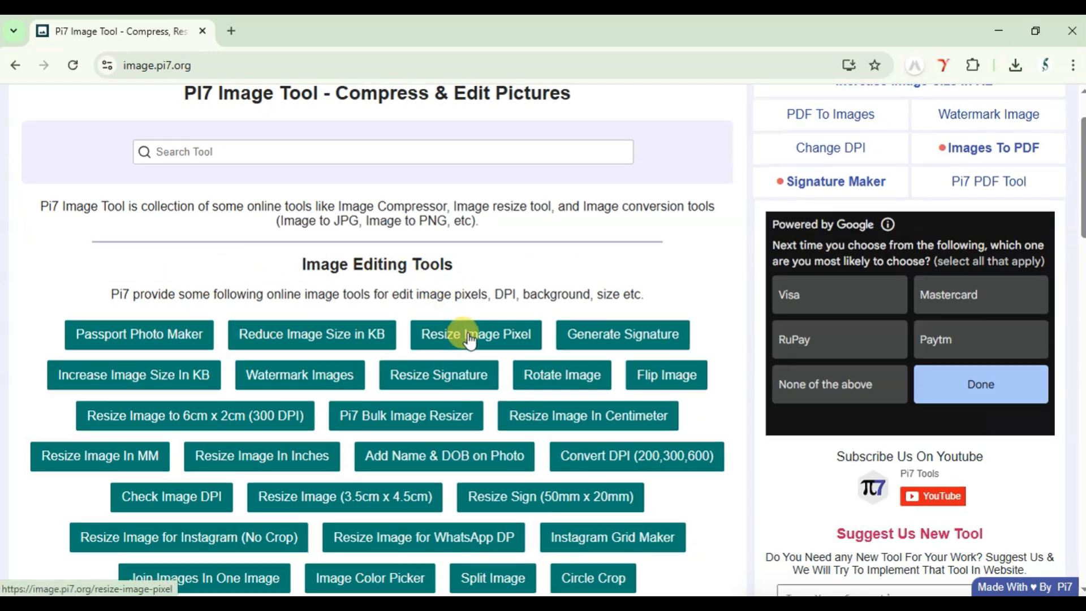
Step: Open the Passport Photo Maker from the image editing tools and close the advertisement
scroll(458, 339, "down", 3)
scroll(450, 359, "up", 1)
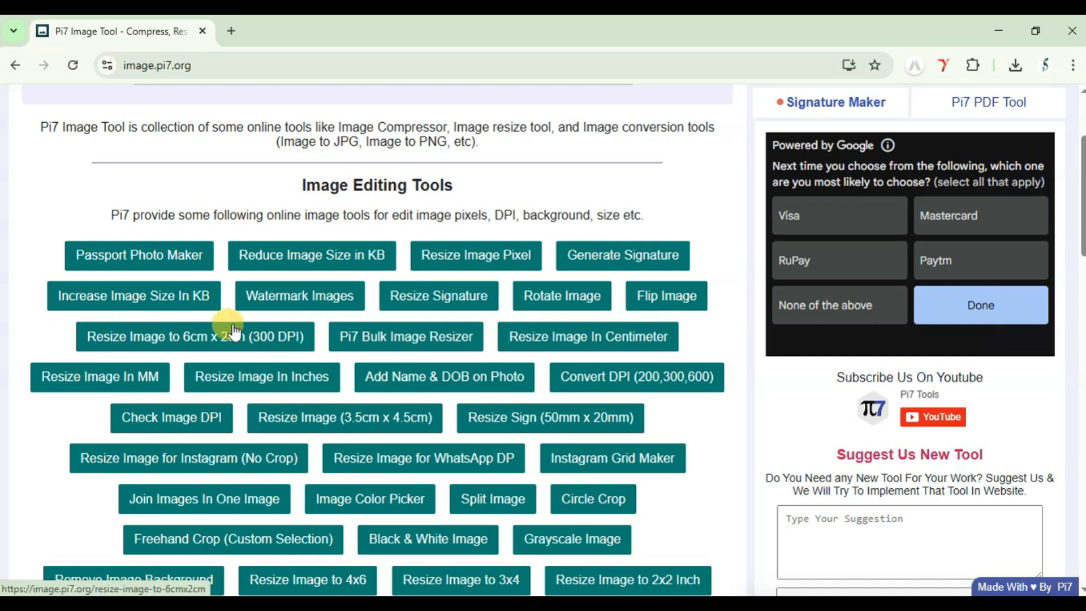
scroll(564, 375, "down", 3)
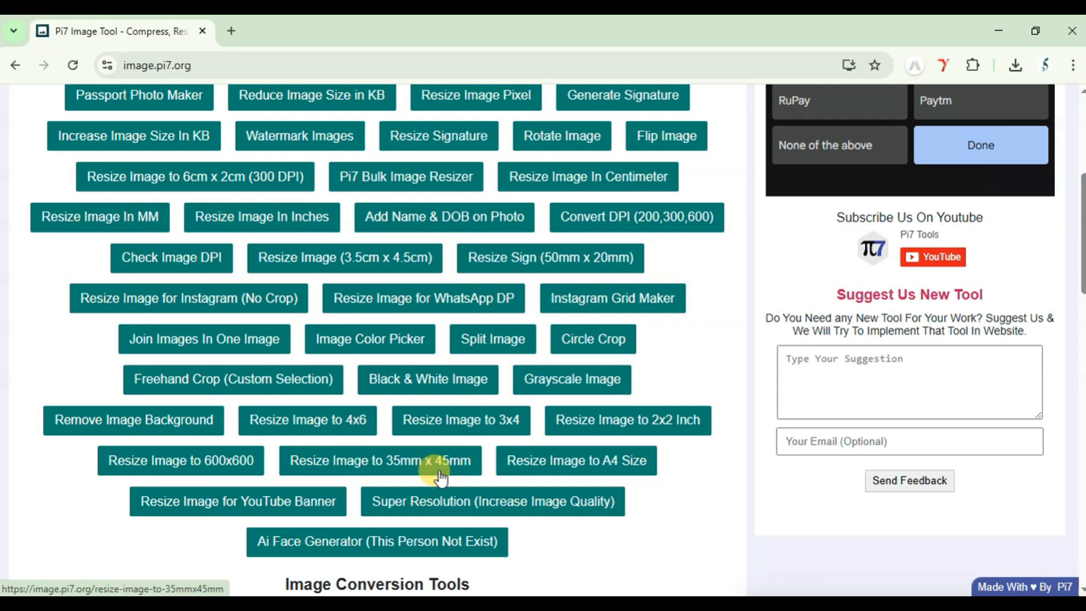
scroll(380, 450, "up", 3)
scroll(305, 276, "up", 3)
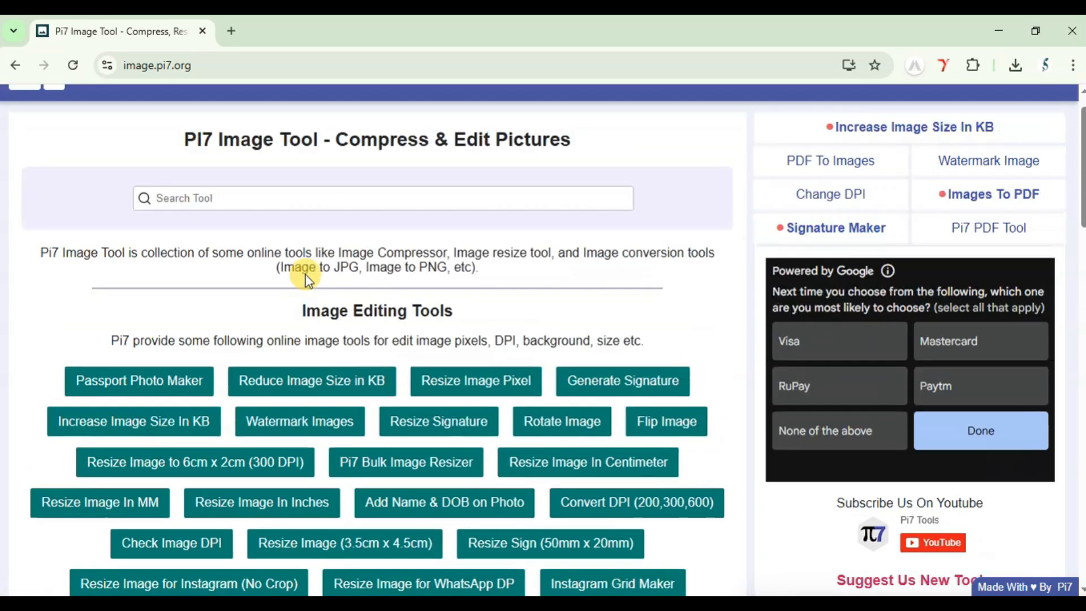
scroll(327, 255, "down", 2)
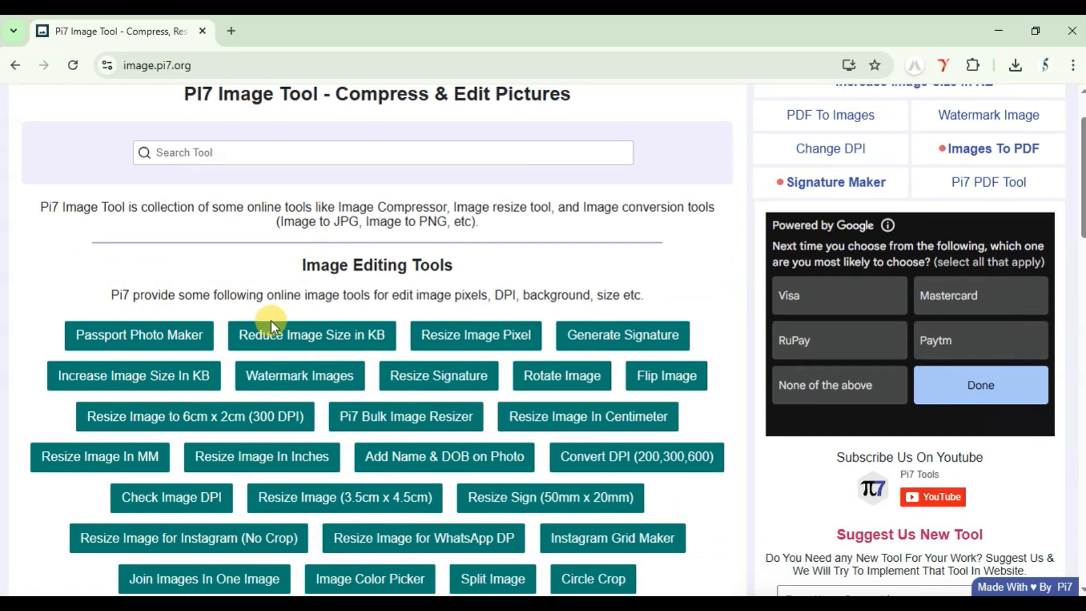
left_click(151, 335)
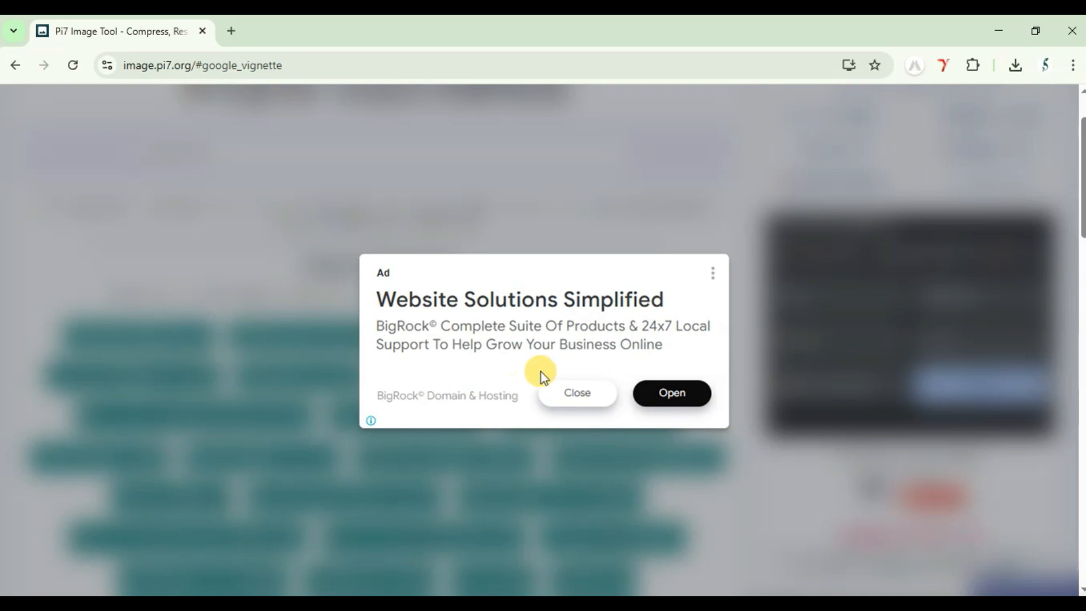
left_click(577, 396)
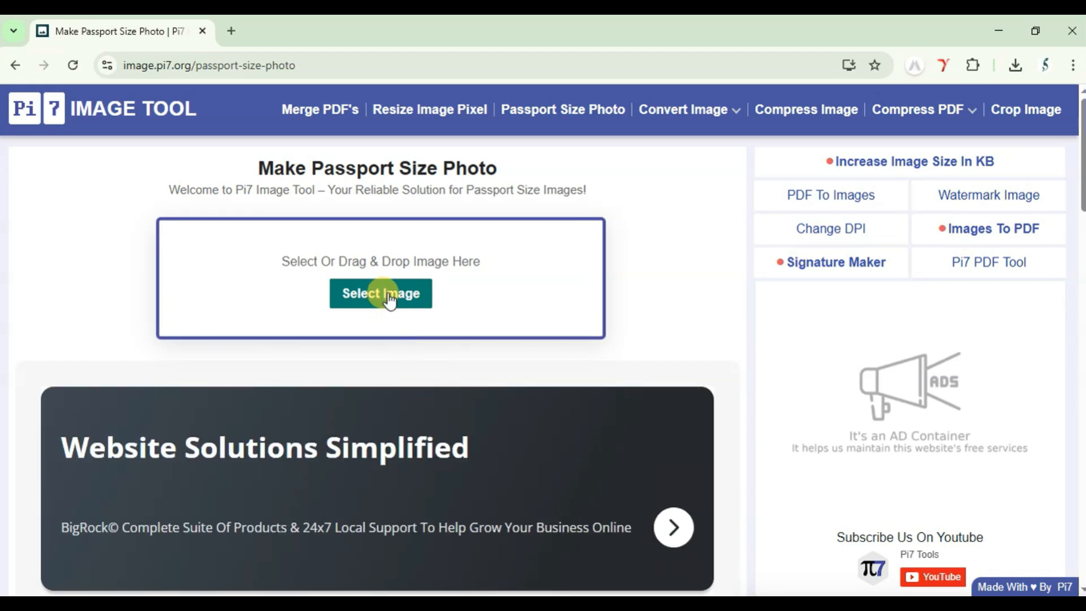
left_click(388, 294)
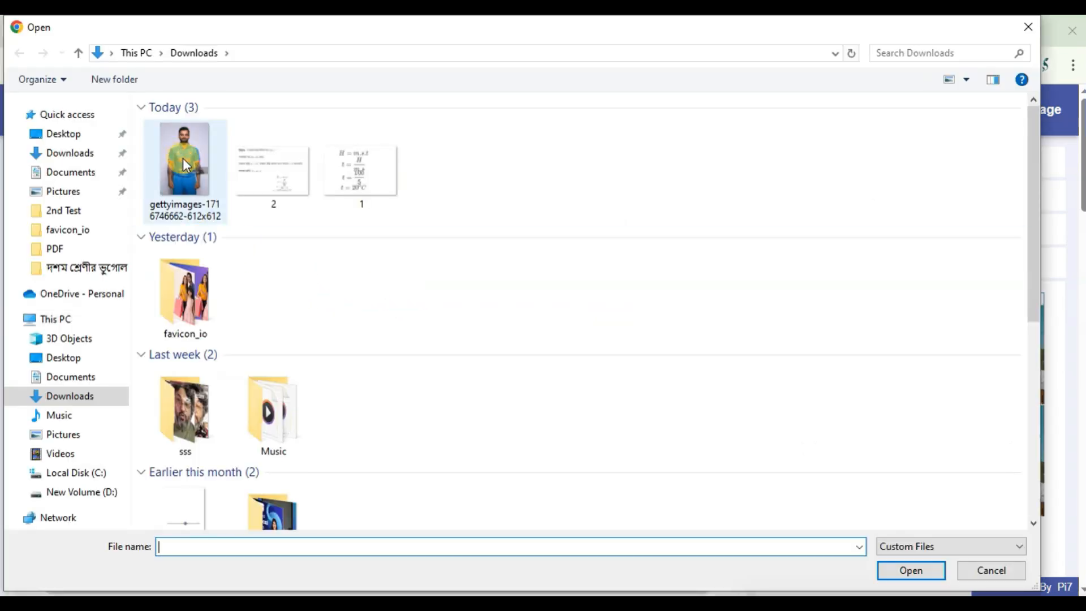
left_click(186, 165)
left_click(909, 571)
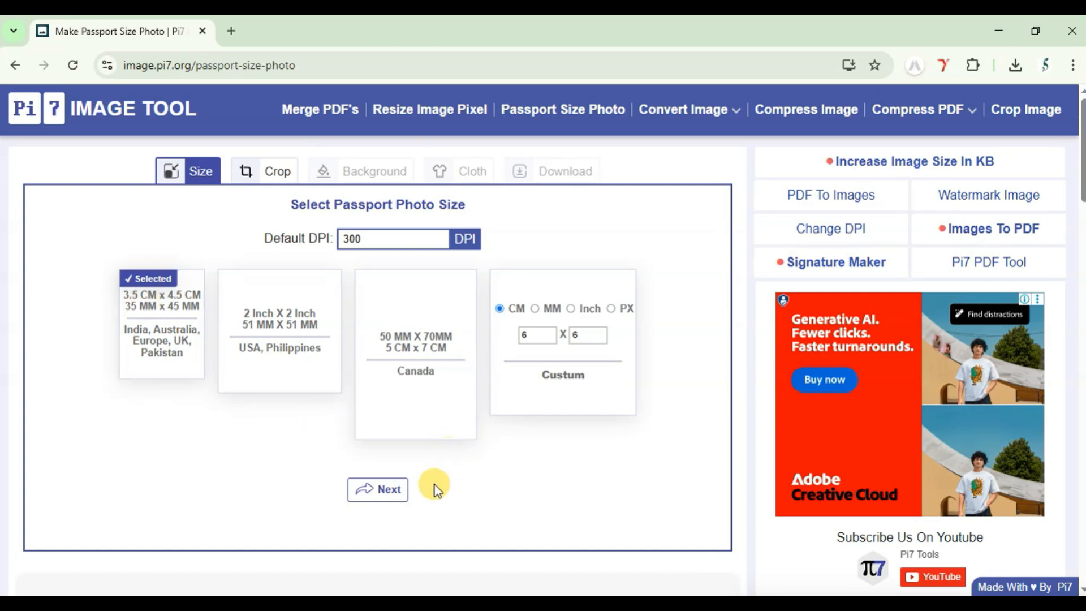
left_click(387, 492)
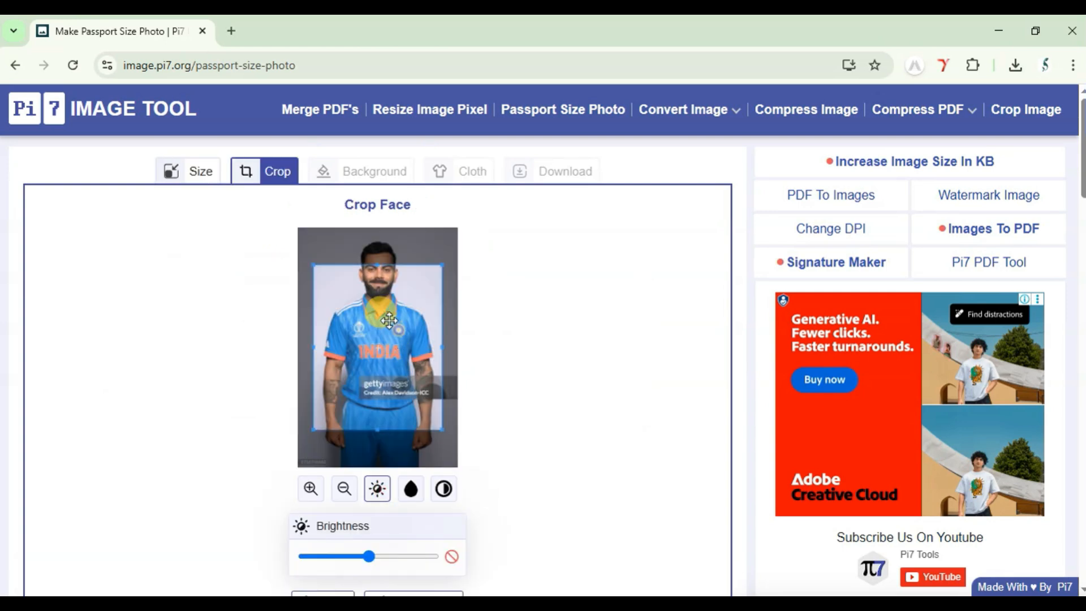
Step: Shrink the crop frame and place it around the man's head and shoulders
left_click_drag(442, 427, 394, 355)
left_click_drag(355, 315, 378, 289)
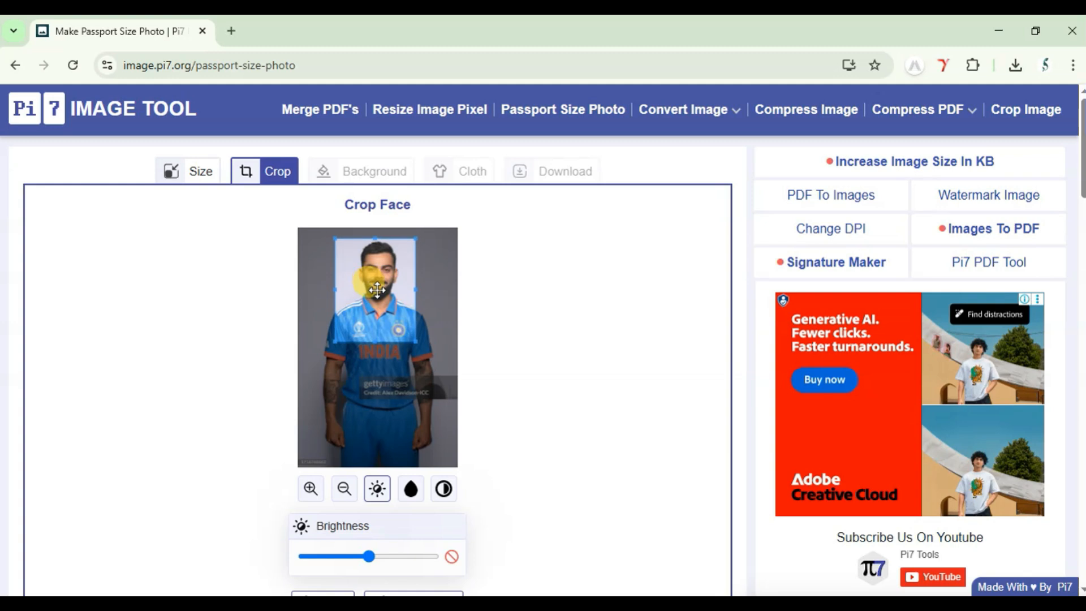
left_click_drag(415, 342, 415, 342)
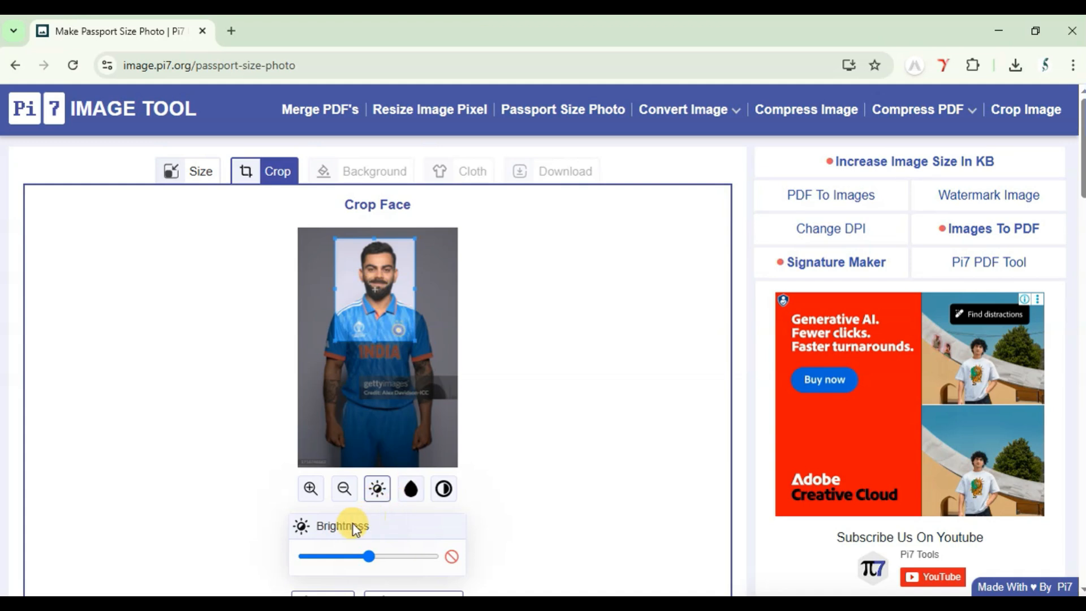
Step: Slightly raise the photo's brightness, saturation and contrast, and save the cropped image
mouse_move(368, 559)
left_mouse_down()
mouse_move(357, 558)
mouse_move(372, 559)
left_mouse_up()
left_click(411, 496)
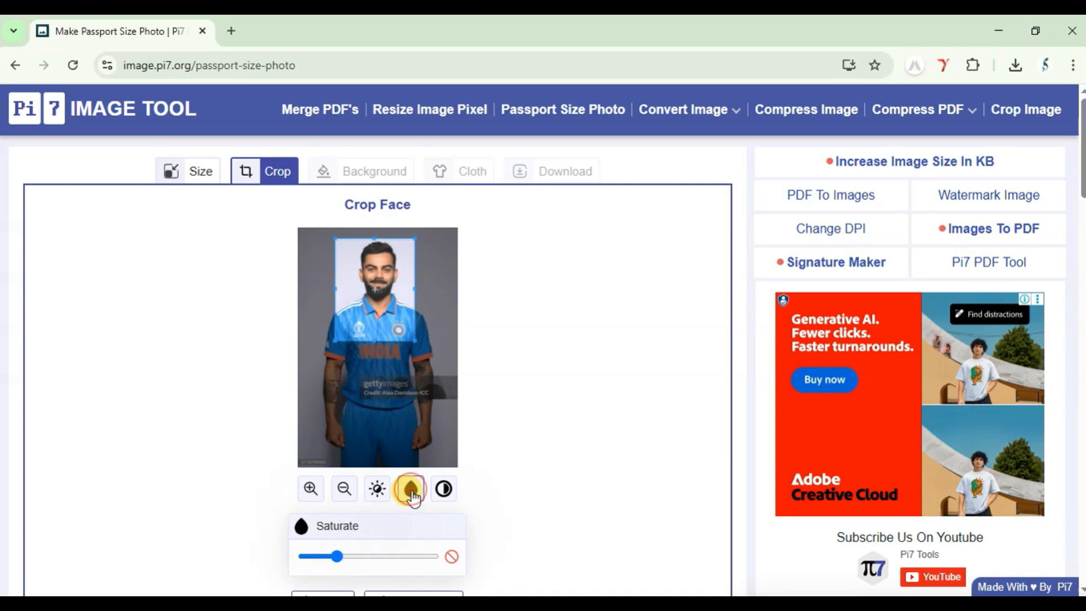
left_click_drag(338, 557, 341, 558)
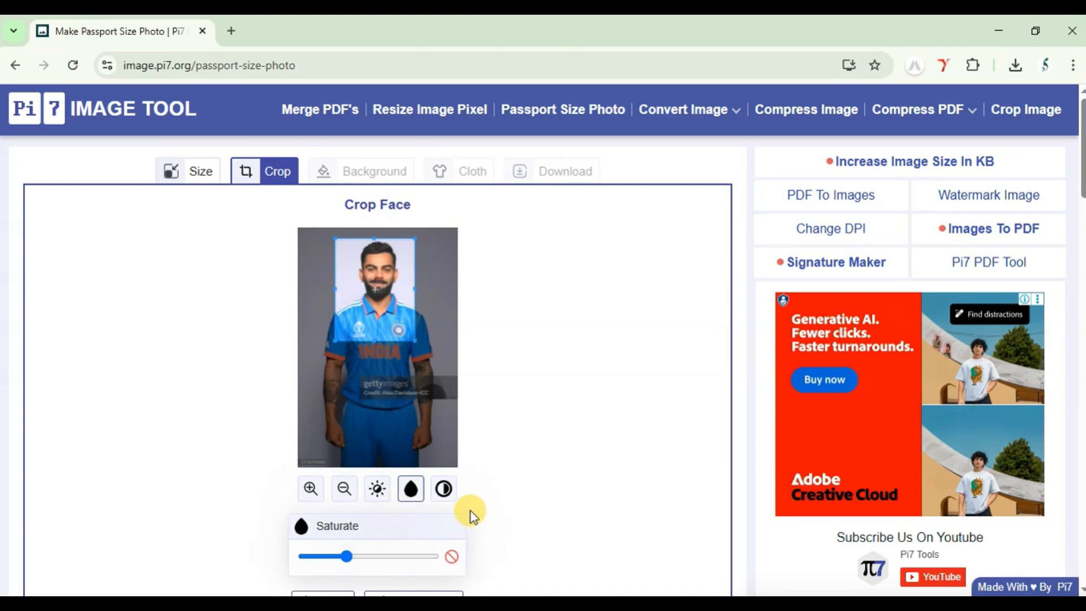
left_click(444, 490)
left_click_drag(369, 557, 381, 557)
scroll(523, 463, "down", 1)
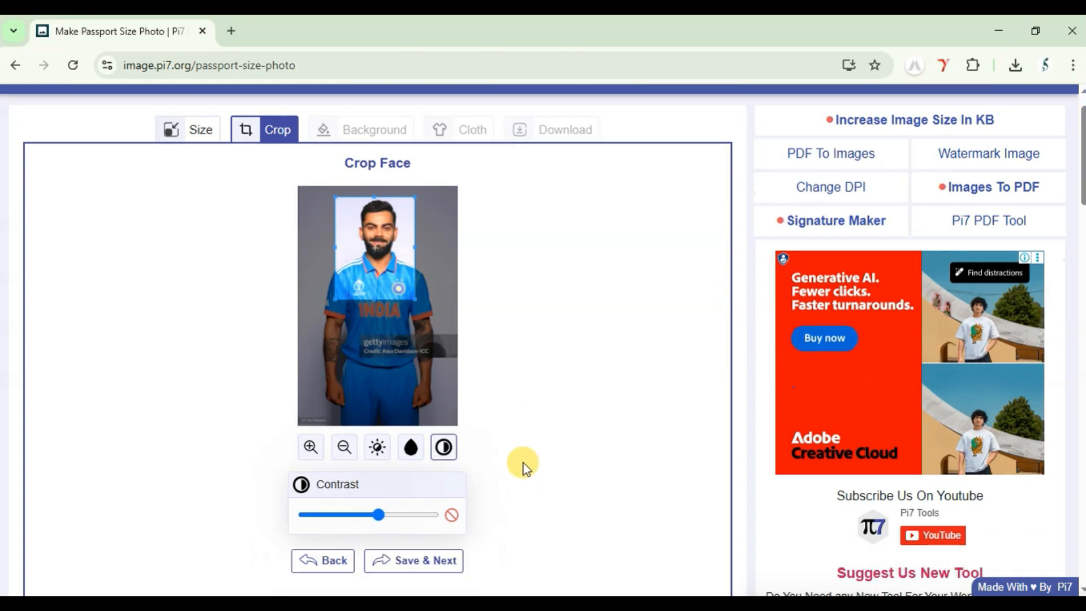
left_click(417, 522)
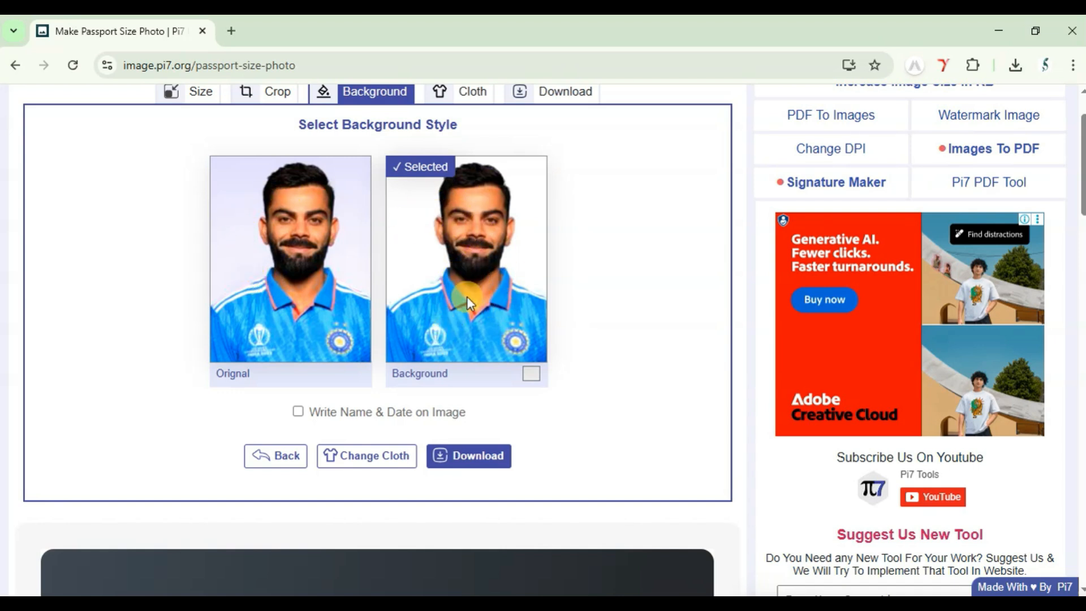
Step: Try the blue shirt with striped tie on the person, aligning it below the neck and enlarging it
left_click(461, 91)
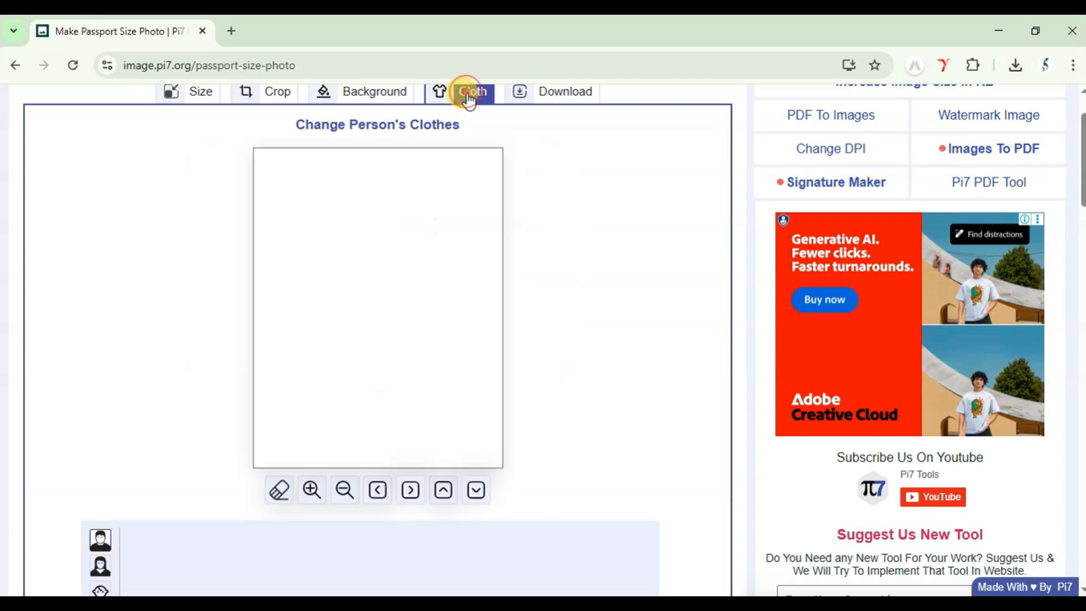
scroll(366, 407, "down", 1)
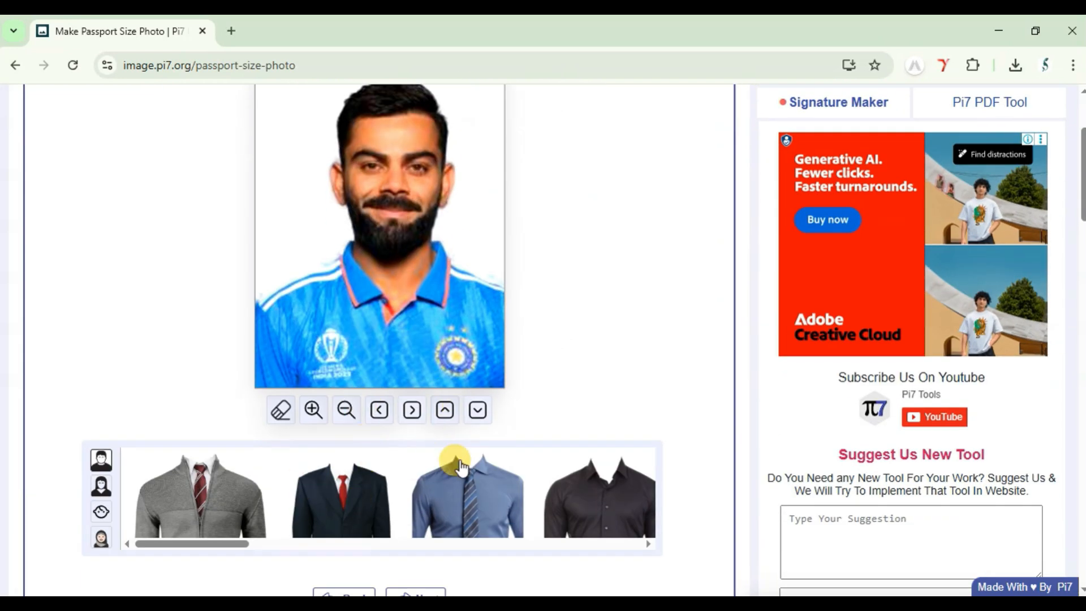
left_click(455, 491)
left_click_drag(408, 309, 371, 304)
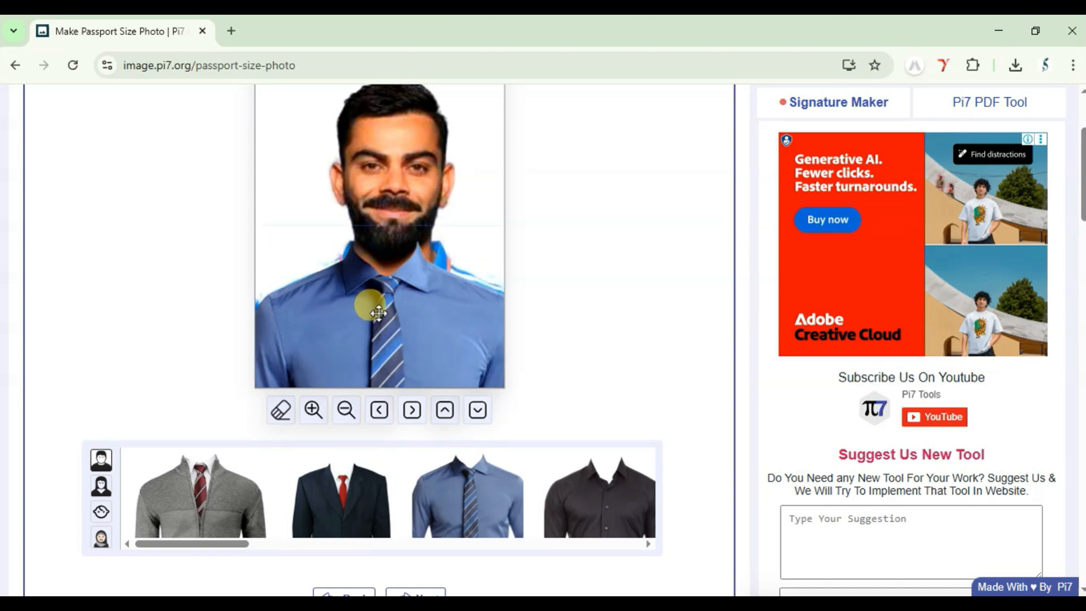
left_click(311, 410)
left_click(311, 410)
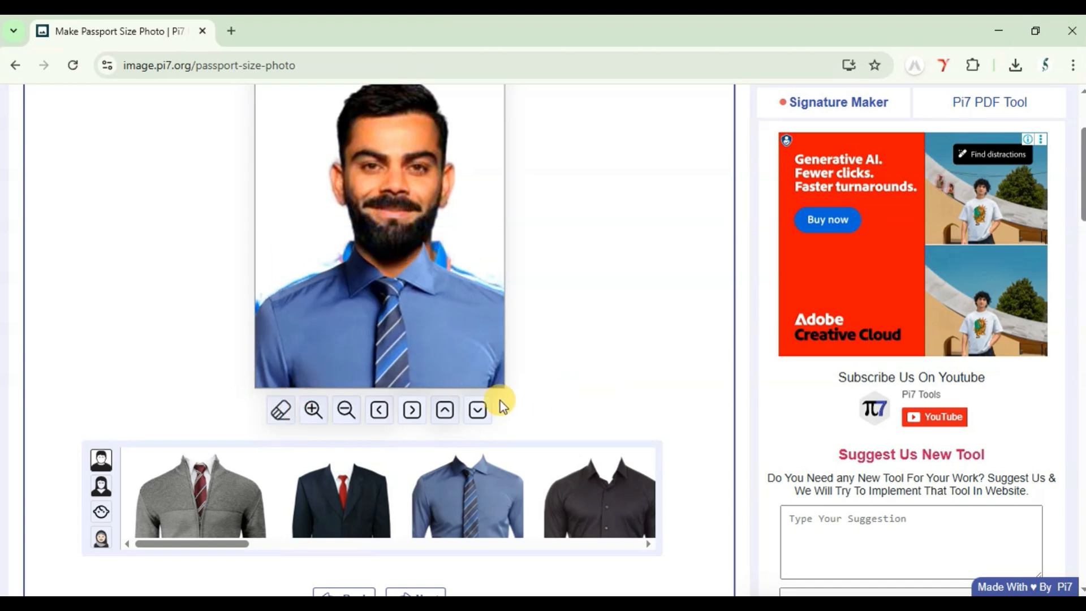
Step: Try the dark suit with tie and purple shirt on the person and position it under the neck
left_click_drag(219, 545, 358, 557)
left_click(383, 496)
mouse_move(395, 323)
left_mouse_down()
mouse_move(352, 300)
mouse_move(380, 306)
mouse_move(371, 301)
mouse_move(376, 342)
mouse_move(377, 321)
left_mouse_up()
scroll(376, 322, "up", 3)
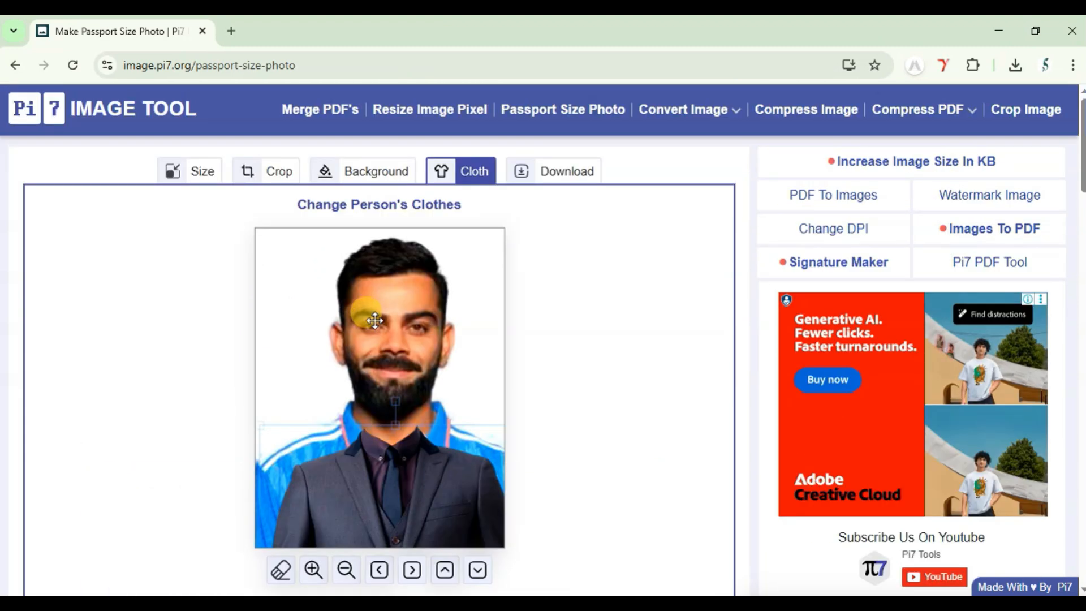
Step: Try a muted red background colour, RGB 148, 71, 71, for the passport photo
left_click(359, 179)
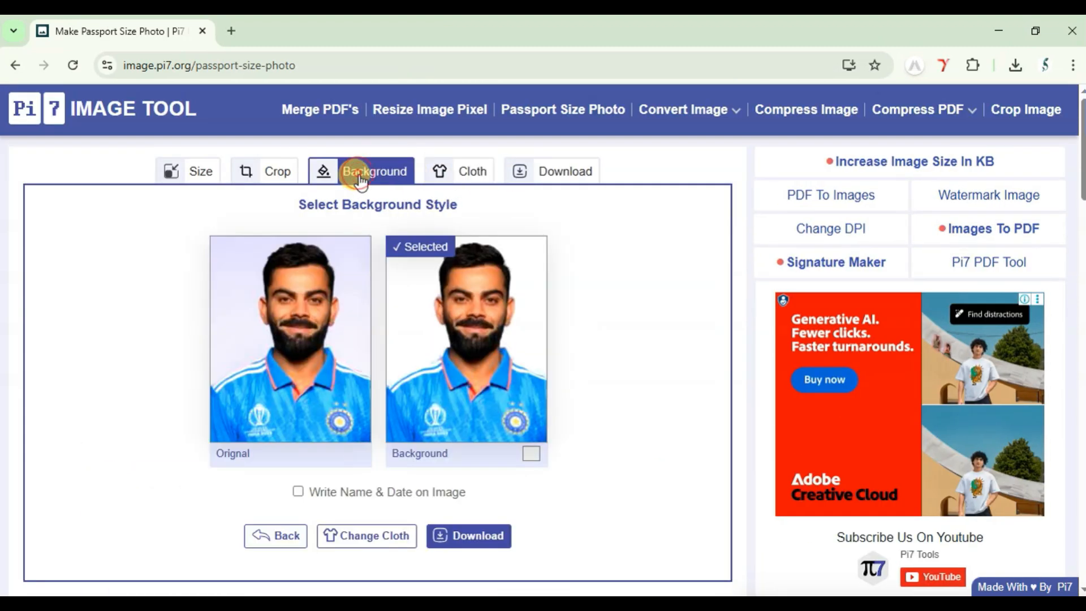
left_click(531, 454)
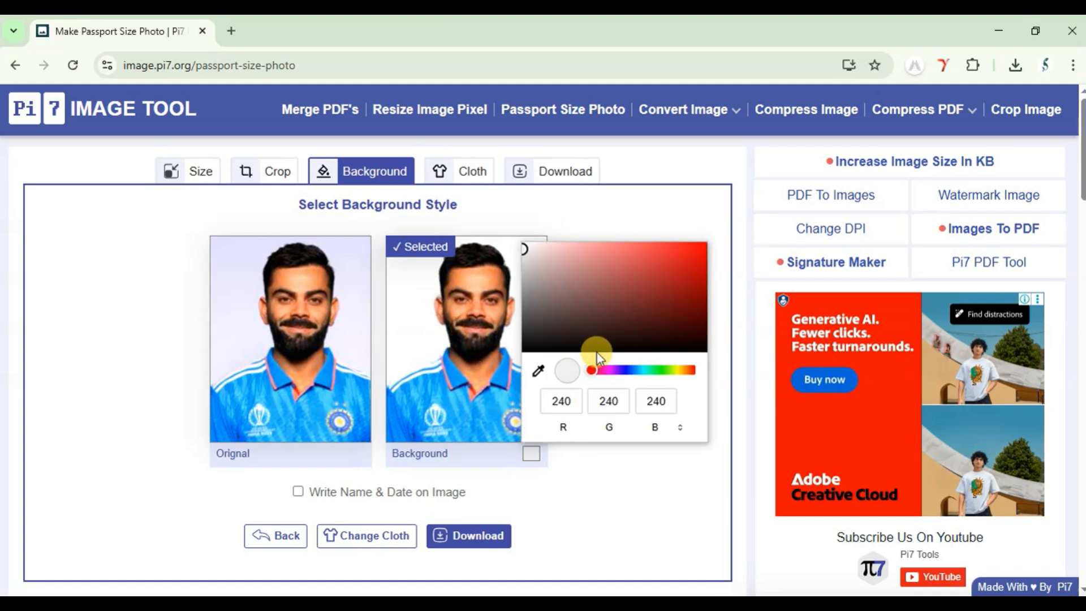
left_click(642, 283)
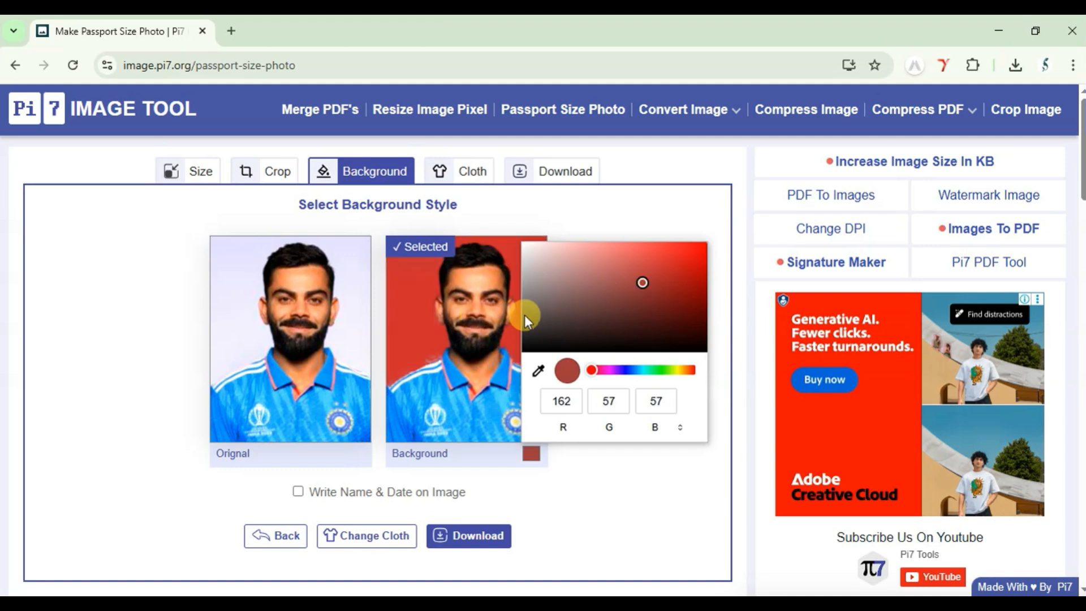
mouse_move(623, 284)
left_mouse_down()
mouse_move(618, 316)
mouse_move(618, 287)
left_mouse_up()
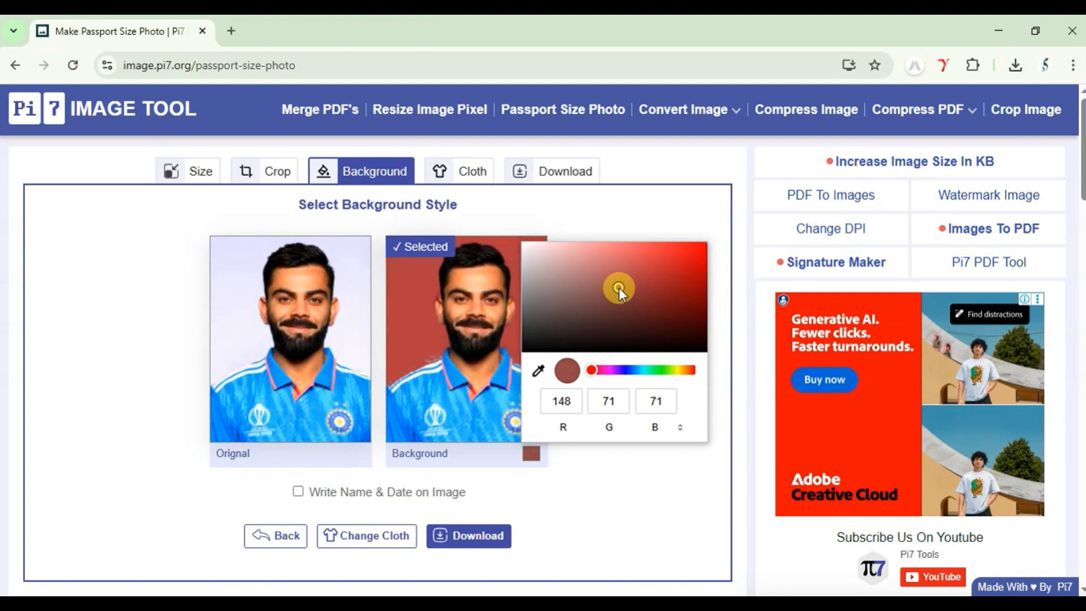
left_click(532, 454)
left_click(533, 456)
left_click(529, 463)
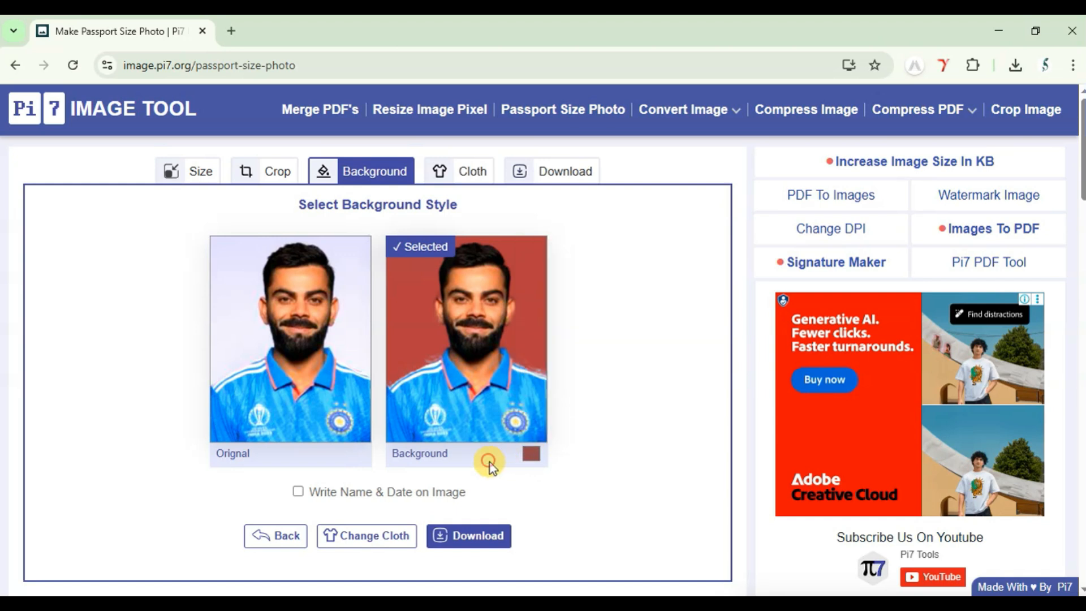
Step: Try a blue background colour, RGB 71, 74, 148, for the passport photo
scroll(611, 473, "down", 3)
scroll(549, 317, "up", 1)
scroll(549, 318, "down", 1)
left_click(531, 293)
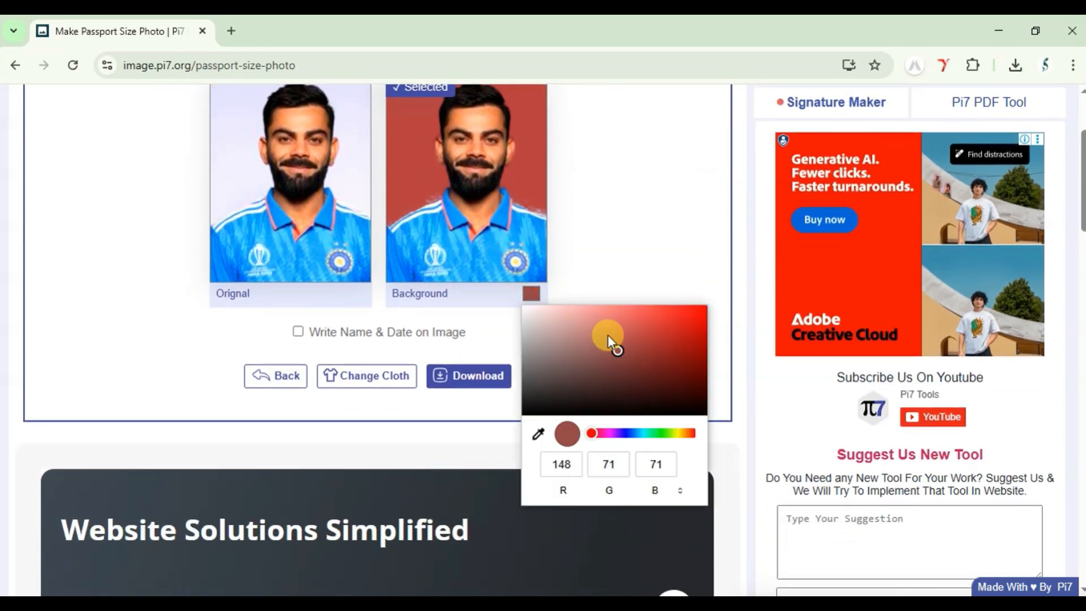
left_click(627, 433)
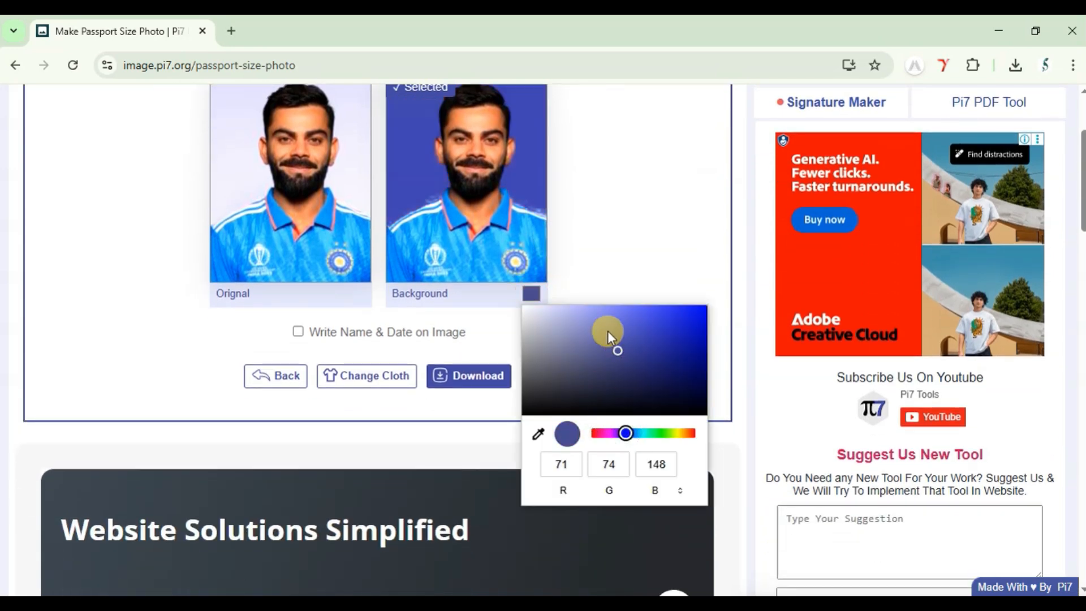
left_click(594, 241)
scroll(594, 241, "up", 1)
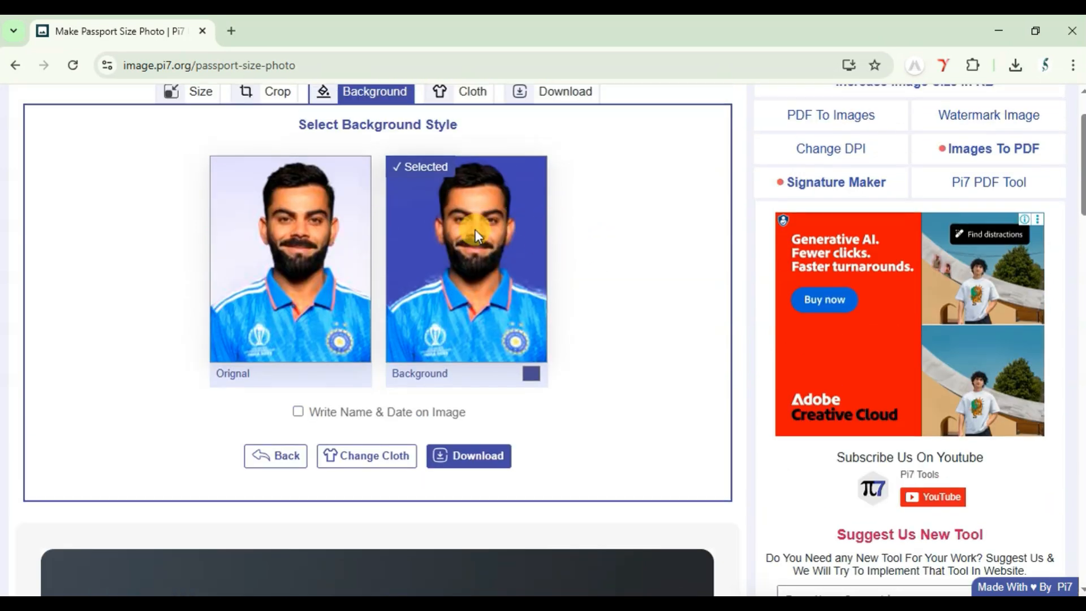
Step: Set the photo background to pure white, RGB 255, 255, 255
left_click(531, 376)
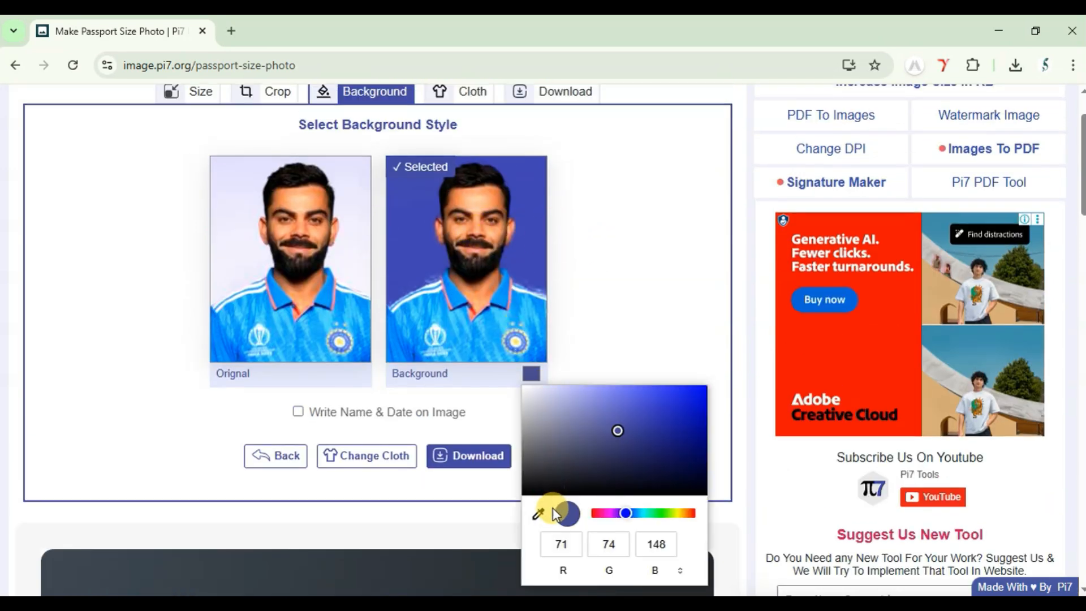
left_click_drag(617, 427, 513, 381)
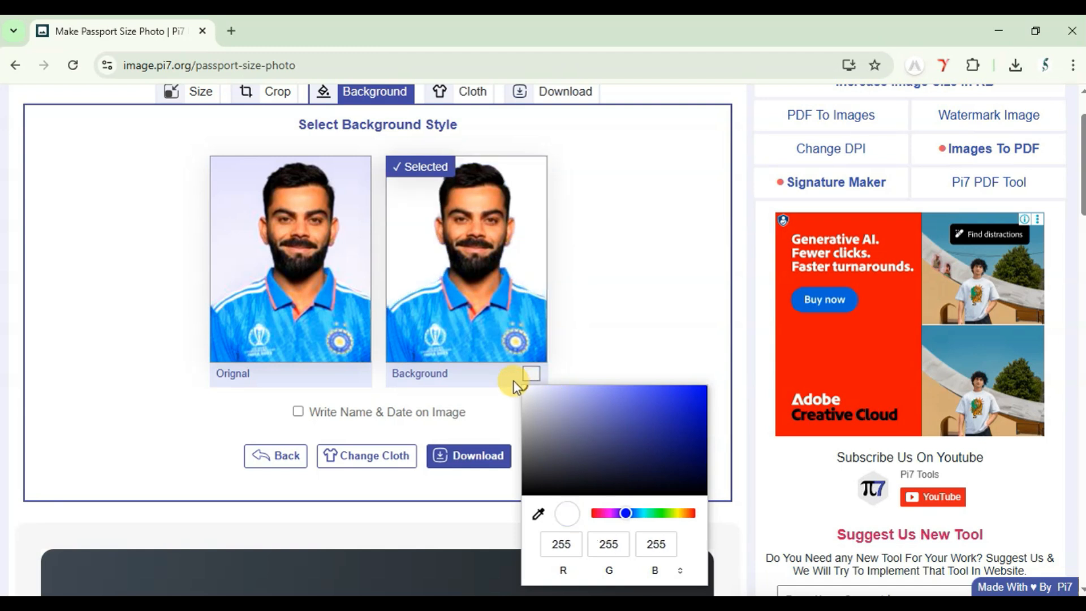
left_click(609, 279)
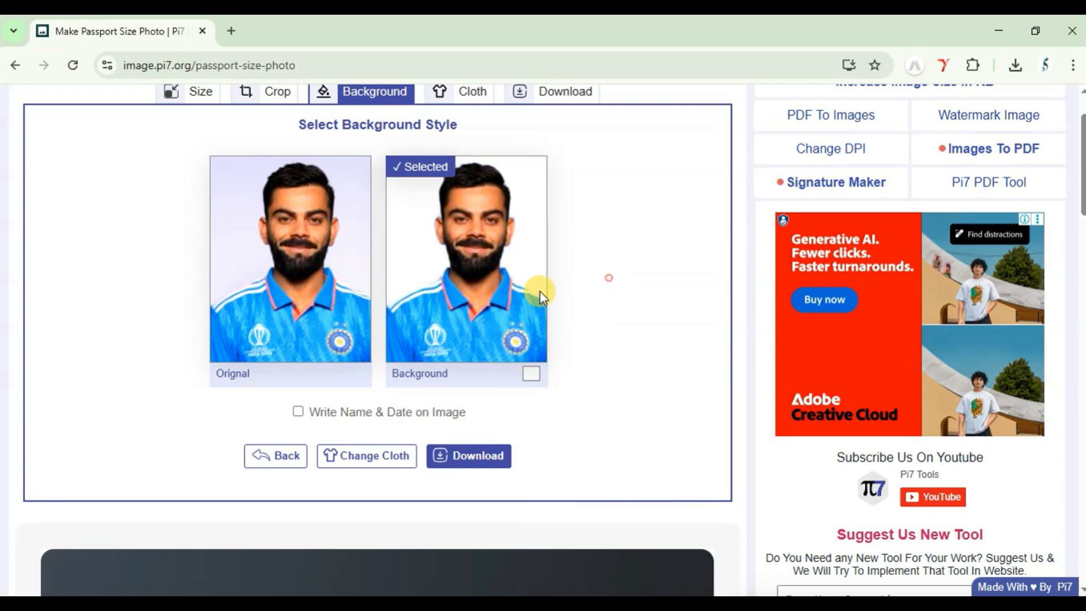
Step: Go to the download stage, preview the Custom and 3 / A4 sheet layouts, and choose the full A4 layout
left_click(557, 93)
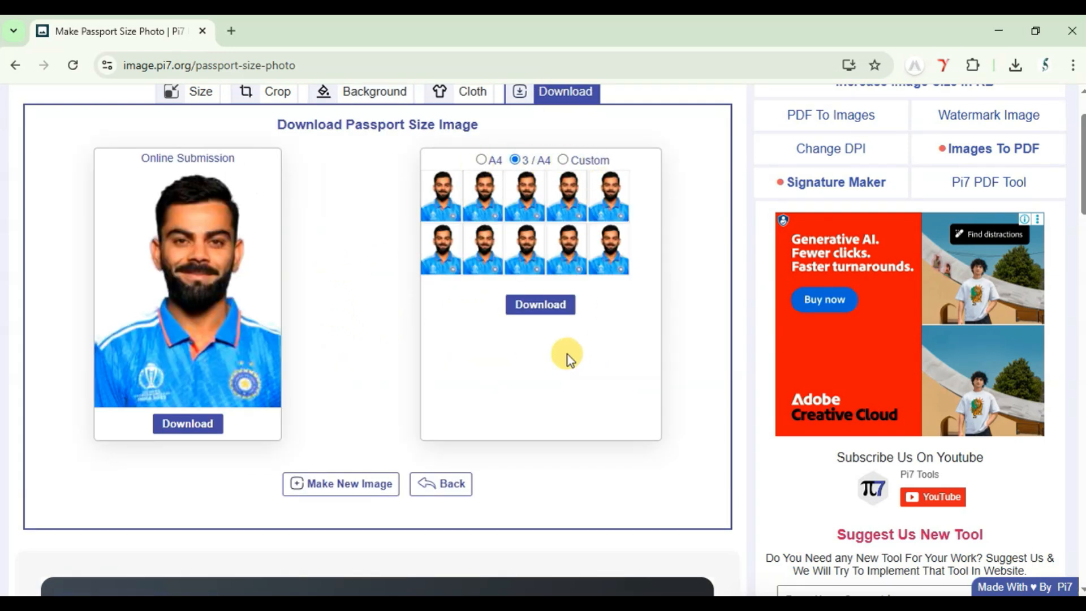
left_click(563, 158)
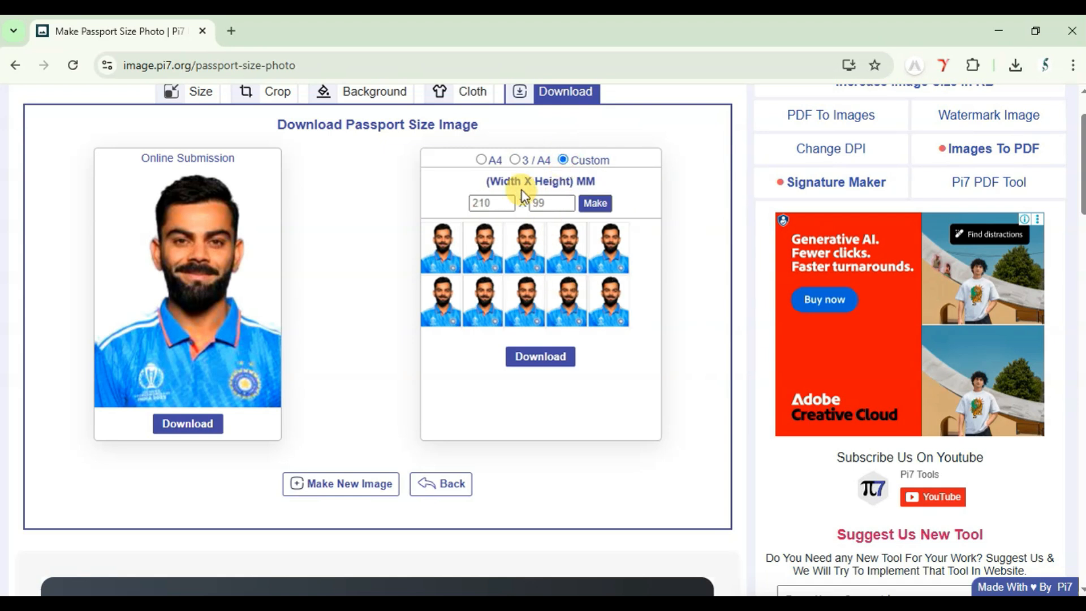
left_click(515, 160)
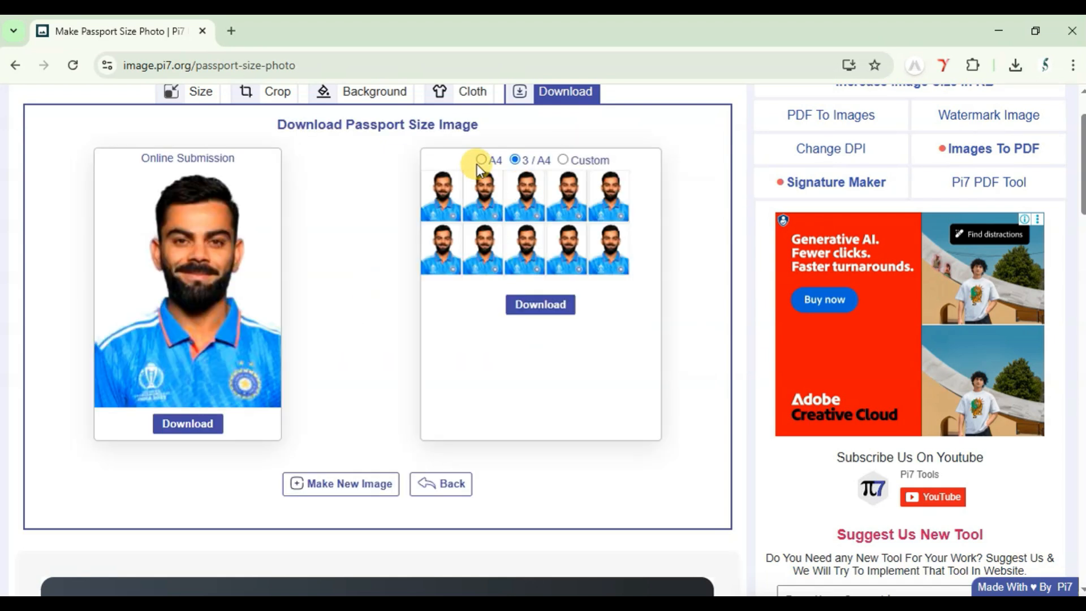
left_click(482, 159)
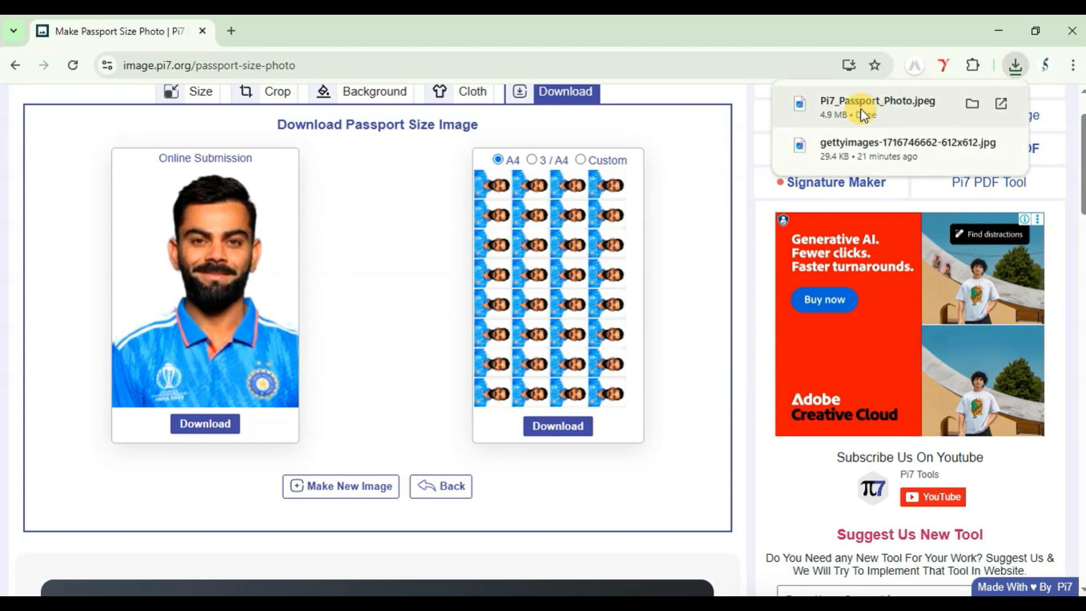
Step: Open the downloaded Pi7_Passport_Photo.jpeg and maximize the viewer to inspect the photo sheet
left_click(862, 107)
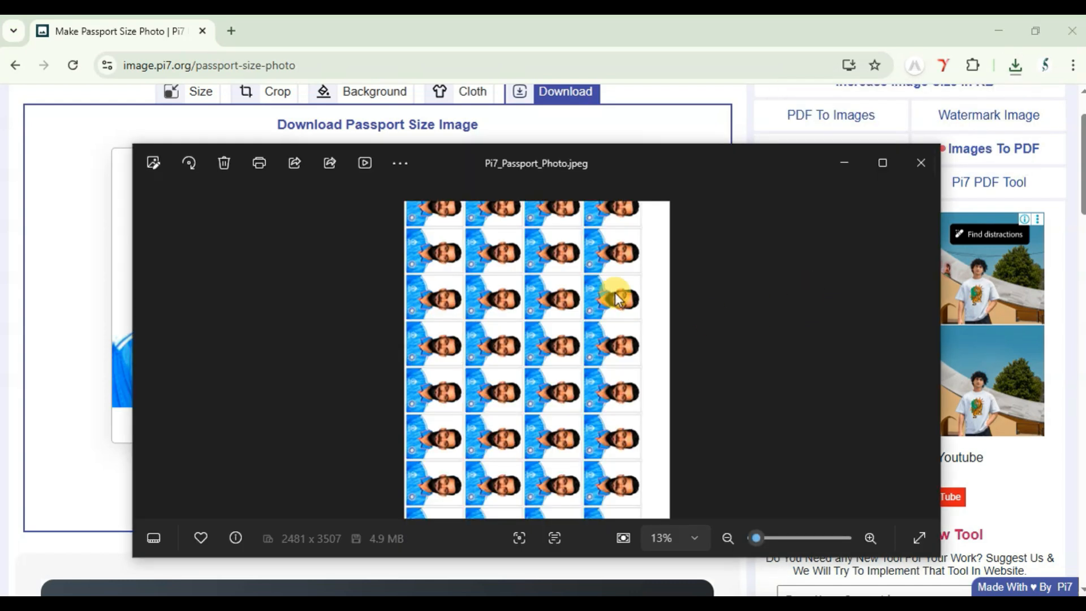
left_click(883, 163)
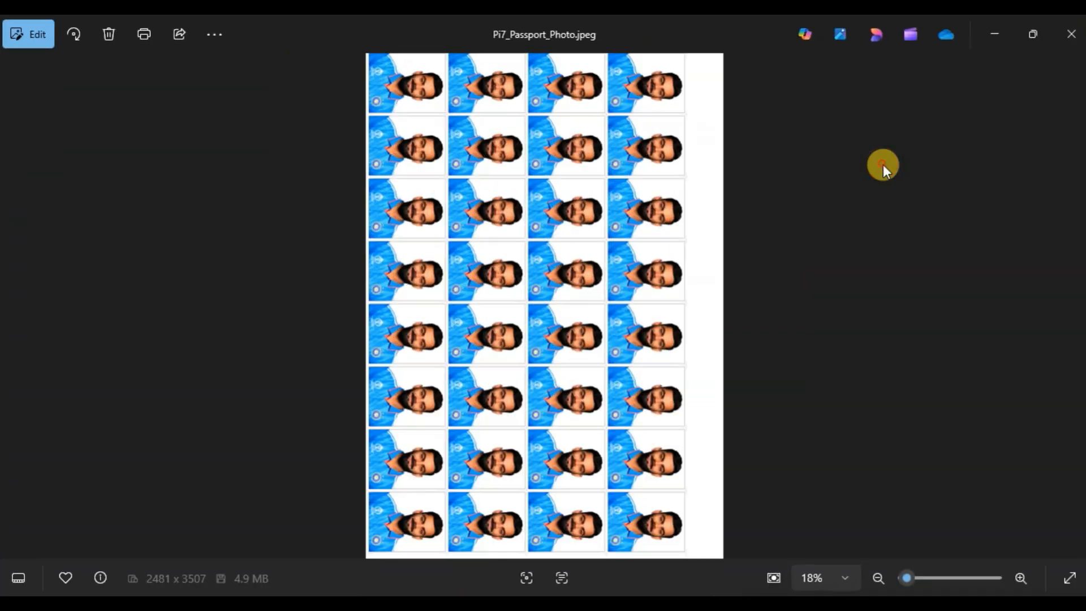